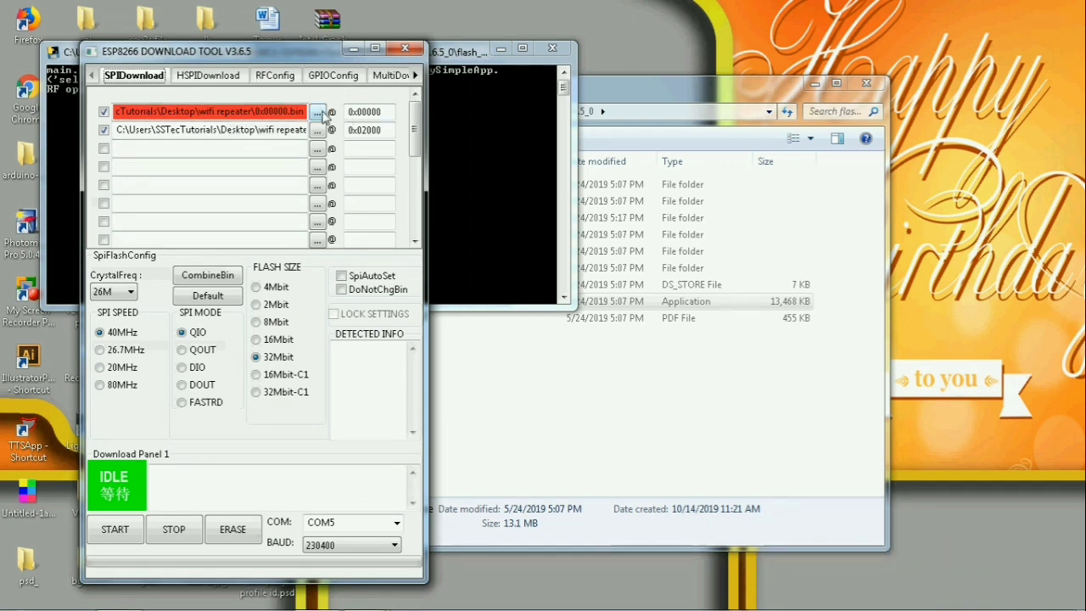
- Load 0x00000.bin in the first row and 0x02000.bin in the second row, keeping their matching offsets
{"action": "left_click", "coordinate": [318, 112]}
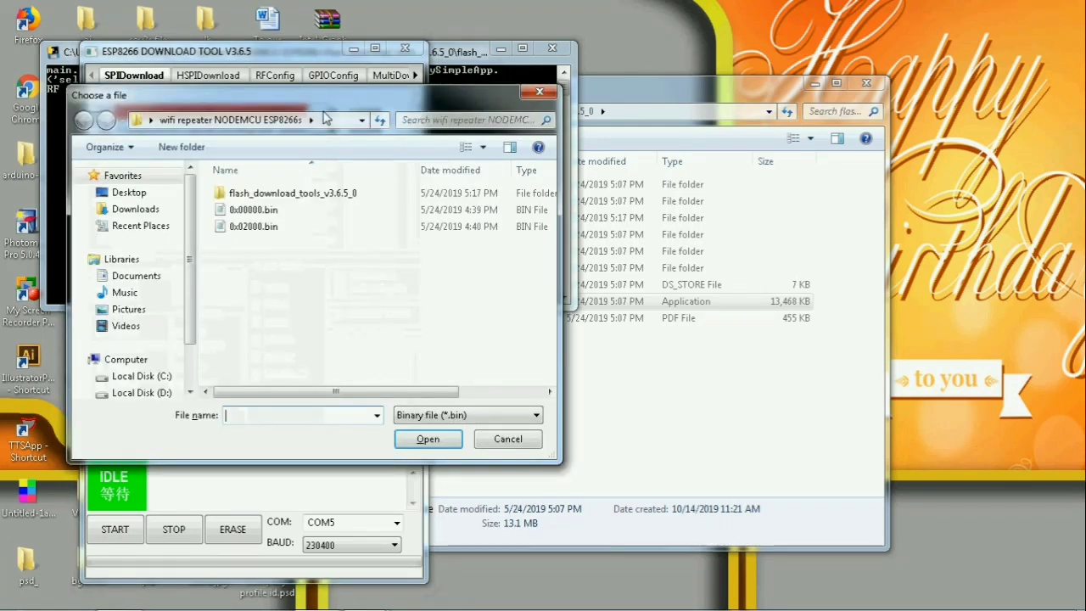
{"action": "left_click", "coordinate": [296, 217]}
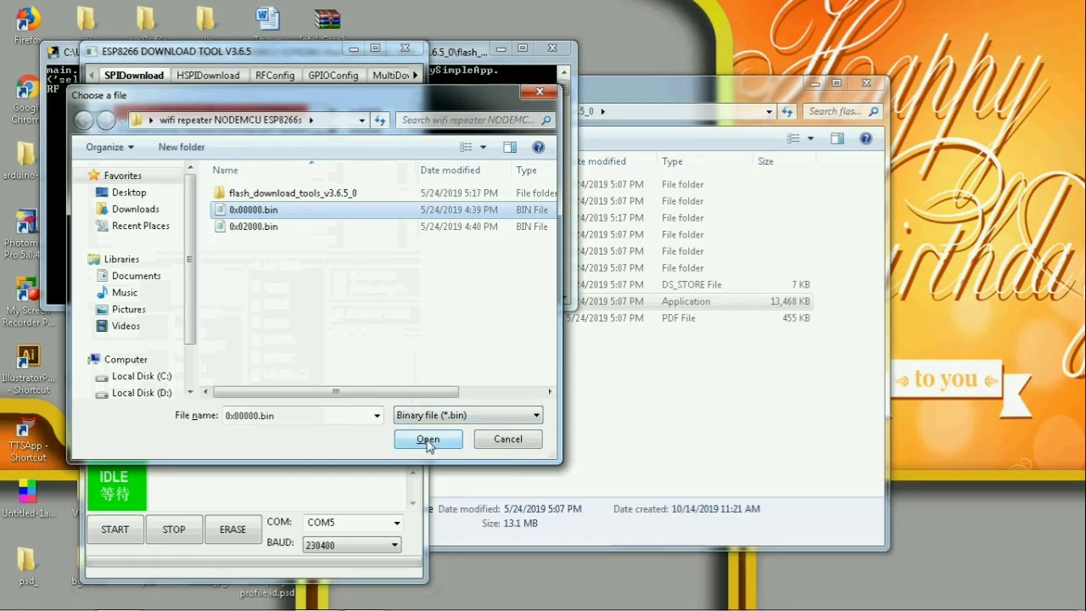
{"action": "left_click", "coordinate": [427, 439]}
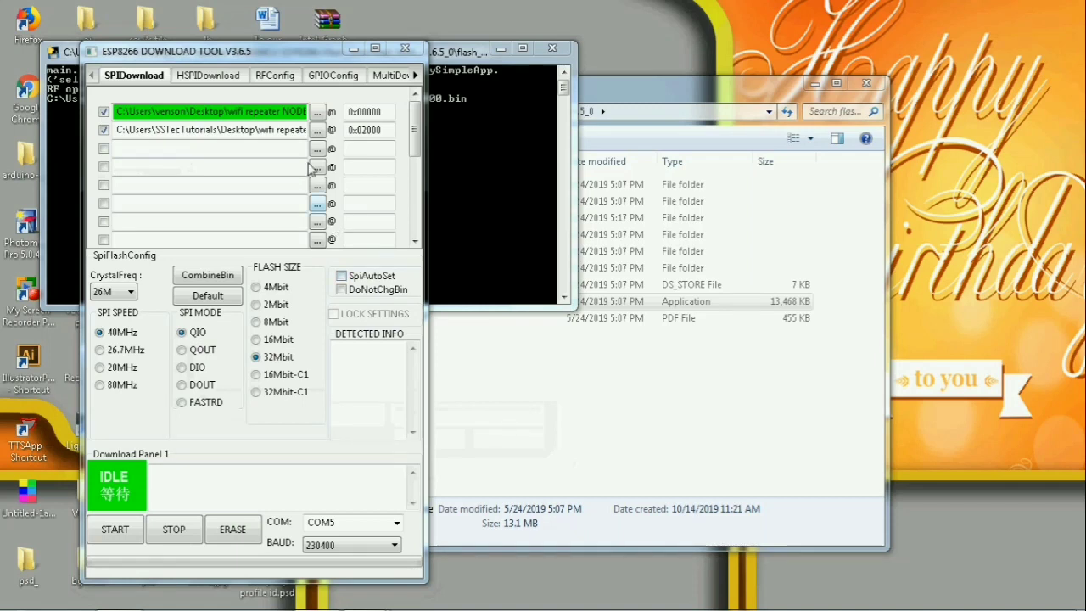
{"action": "left_click", "coordinate": [318, 129]}
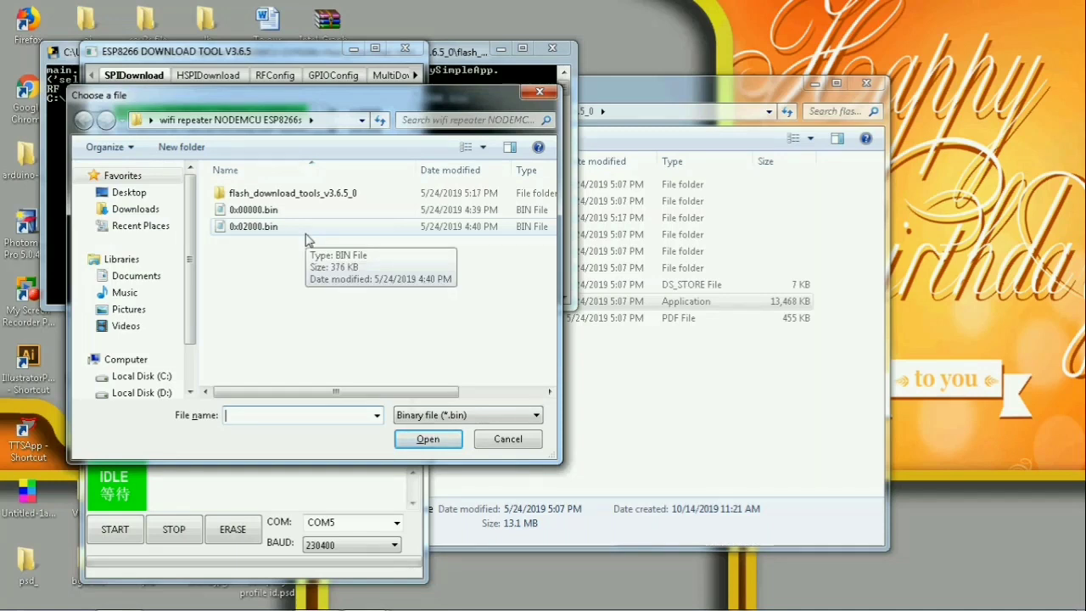
{"action": "left_click", "coordinate": [307, 240]}
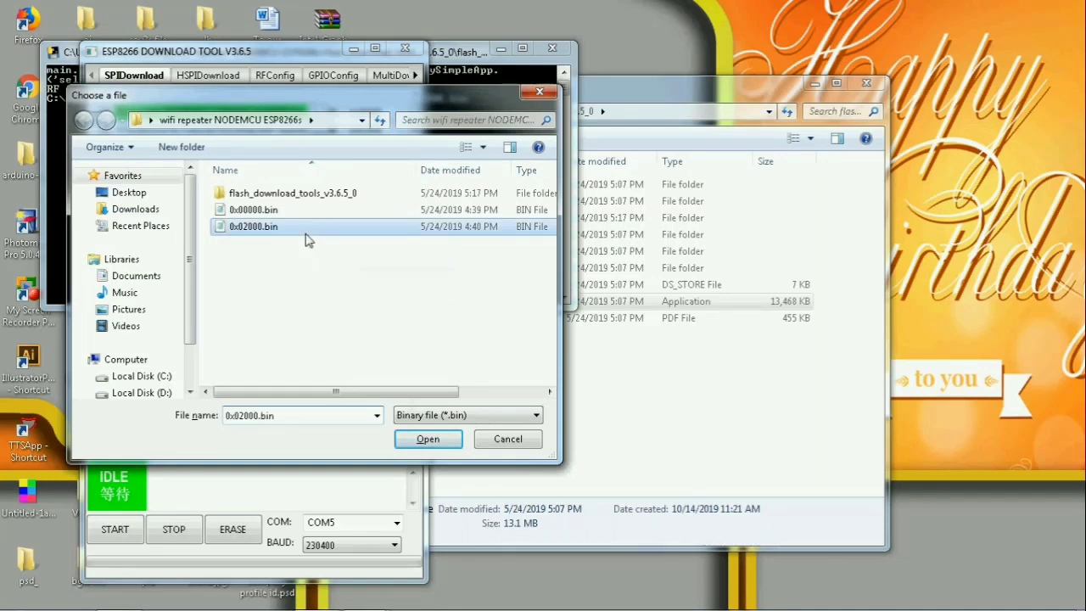
{"action": "left_click", "coordinate": [434, 446]}
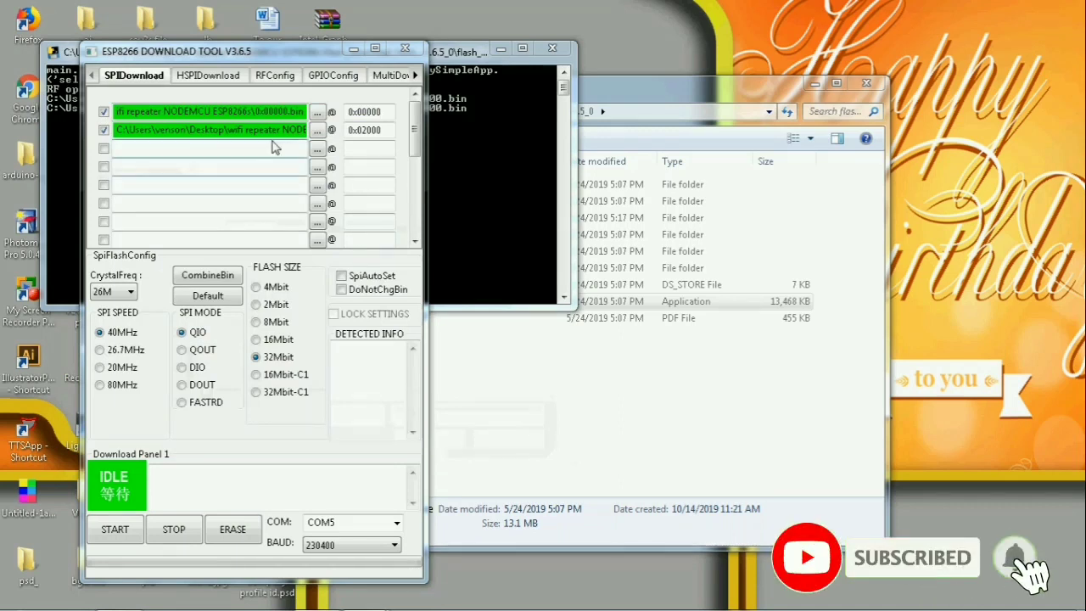
- Select COM20 from the refreshed serial port list after plugging in the board
{"action": "mouse_move", "coordinate": [122, 337]}
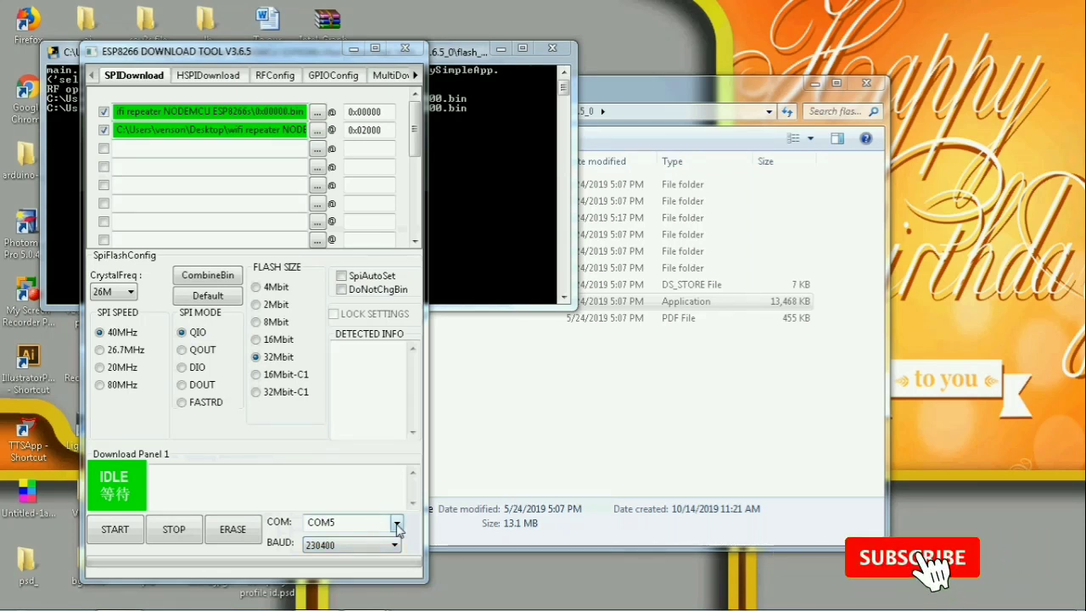
{"action": "left_click", "coordinate": [398, 527]}
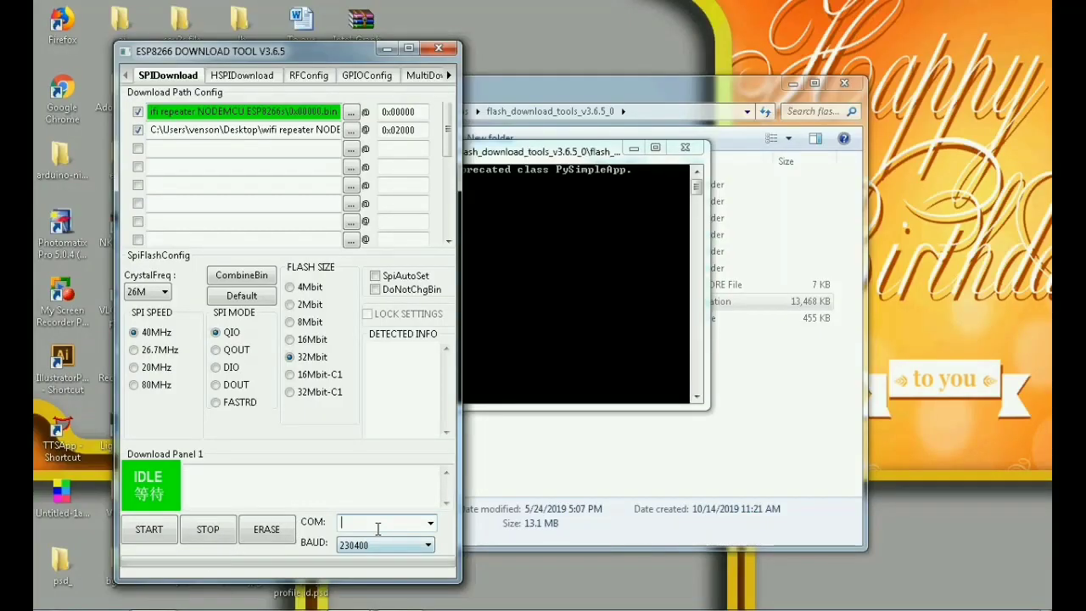
{"action": "left_click", "coordinate": [431, 523]}
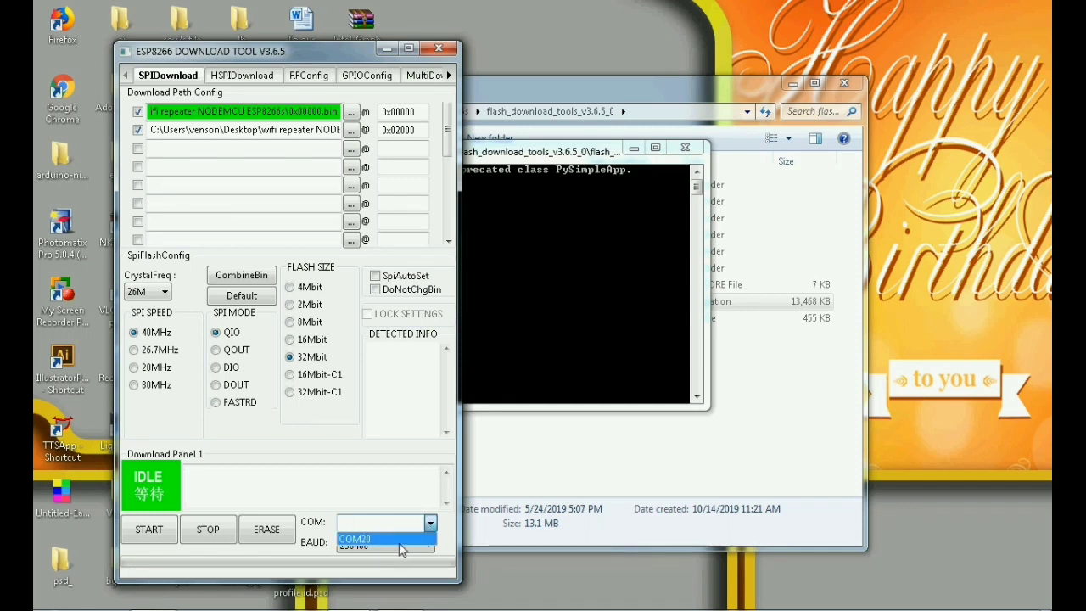
{"action": "left_click", "coordinate": [401, 541]}
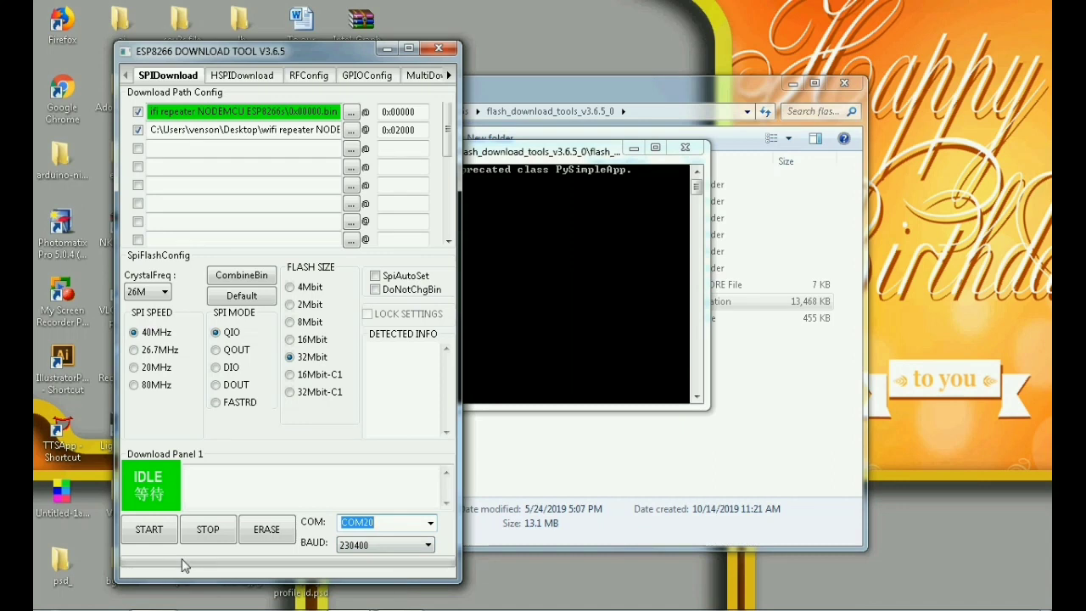
{"action": "left_click", "coordinate": [147, 538]}
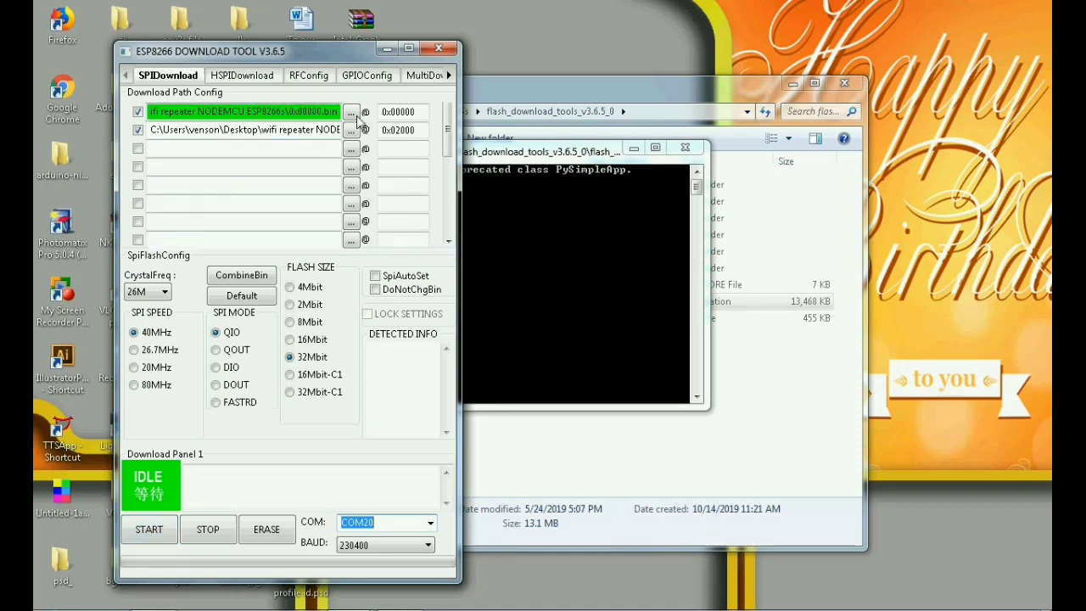
- Start writing both firmware files to the NodeMCU over COM20 at 230400 baud
{"action": "left_click", "coordinate": [148, 530]}
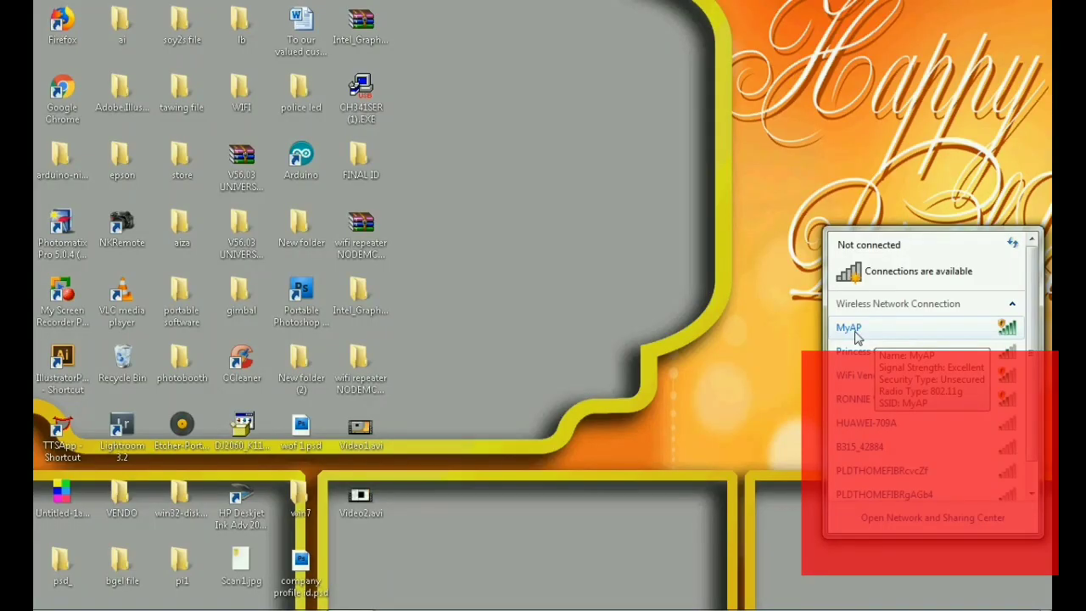
- Join the MyAP Wi-Fi network and check that the tray list shows it as connected
{"action": "left_click", "coordinate": [892, 333]}
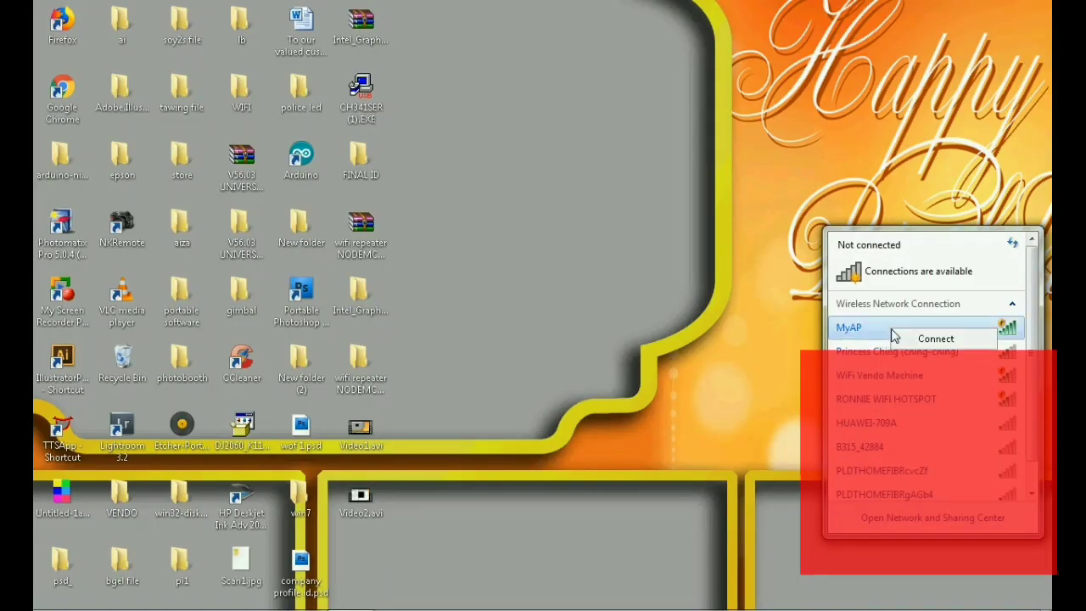
{"action": "left_click", "coordinate": [921, 340]}
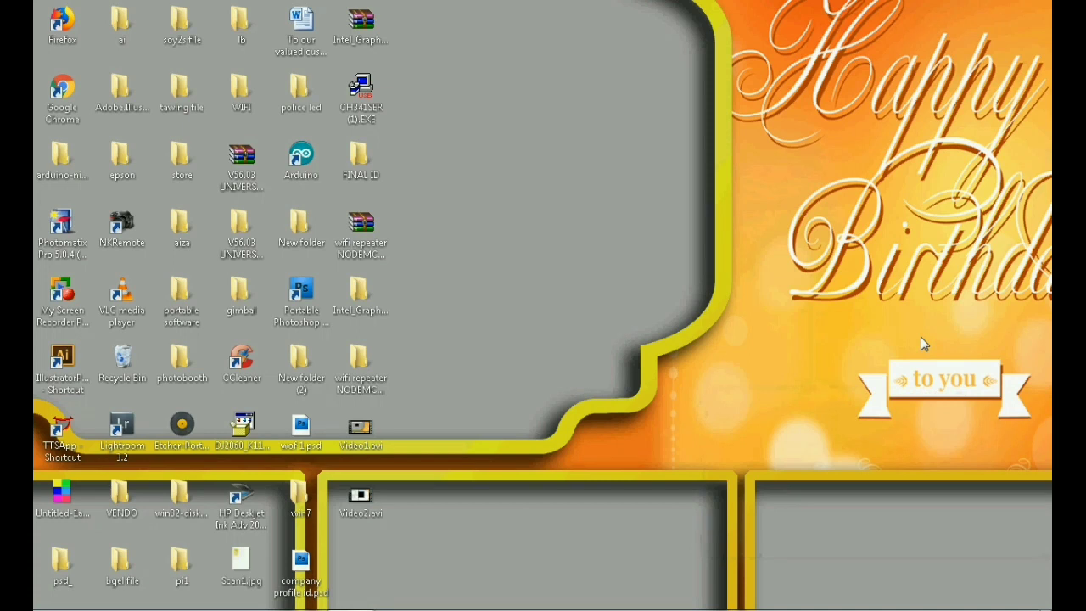
{"action": "mouse_move", "coordinate": [359, 598]}
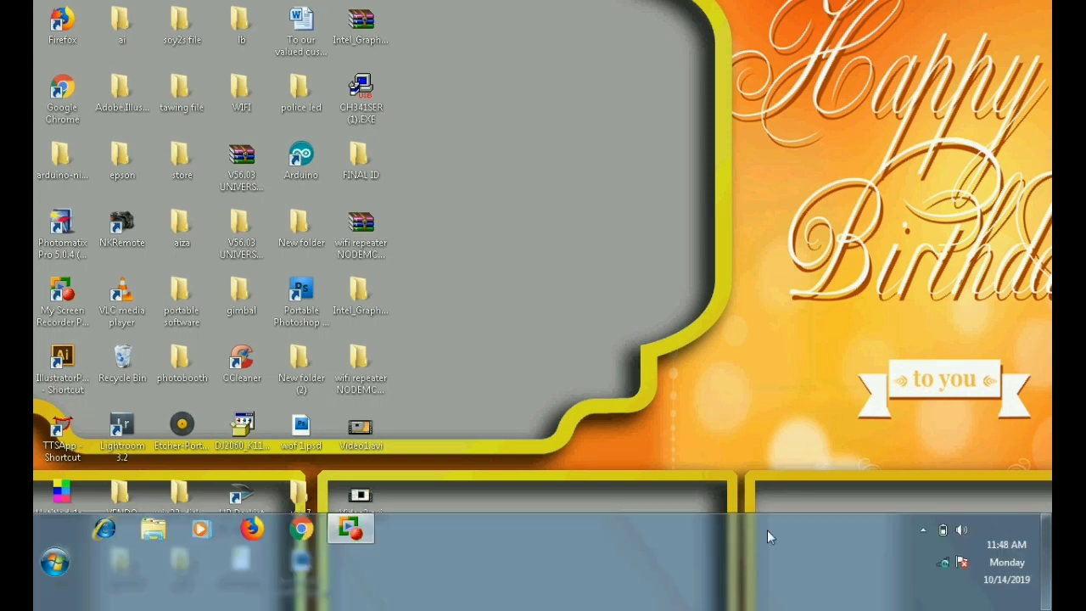
{"action": "left_click", "coordinate": [943, 564]}
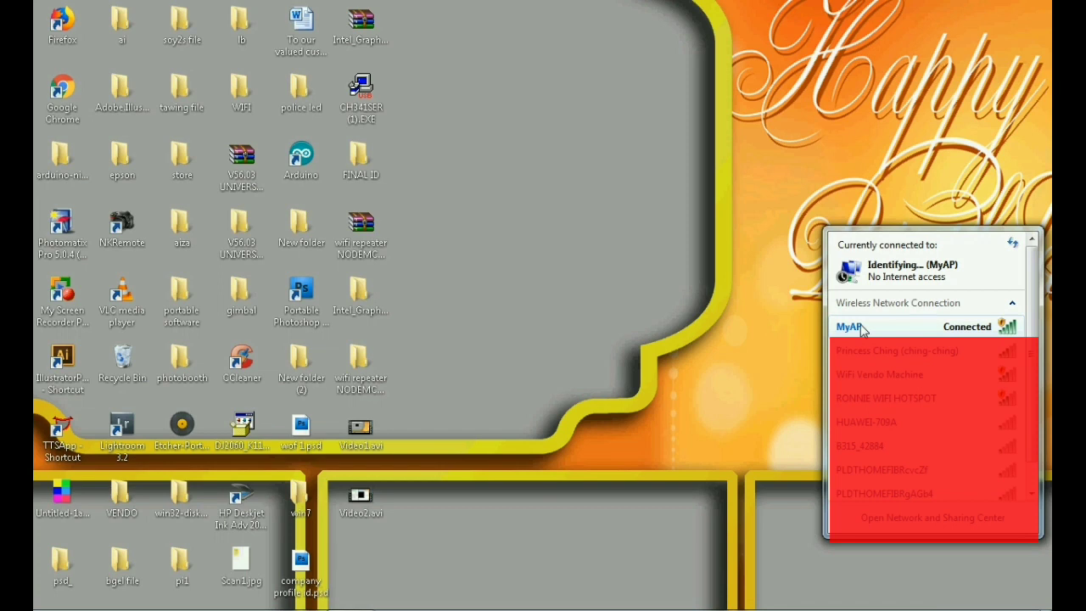
{"action": "left_click", "coordinate": [303, 530]}
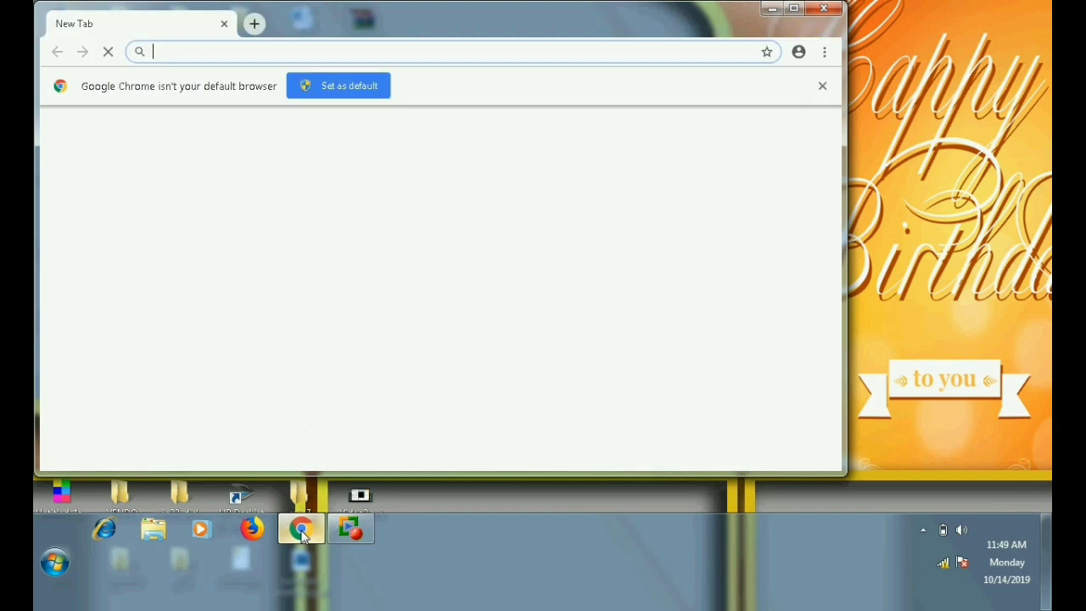
- On the 192.168.4.1 config page, submit STA SSID REDMI with its password
{"action": "type", "text": "1"}
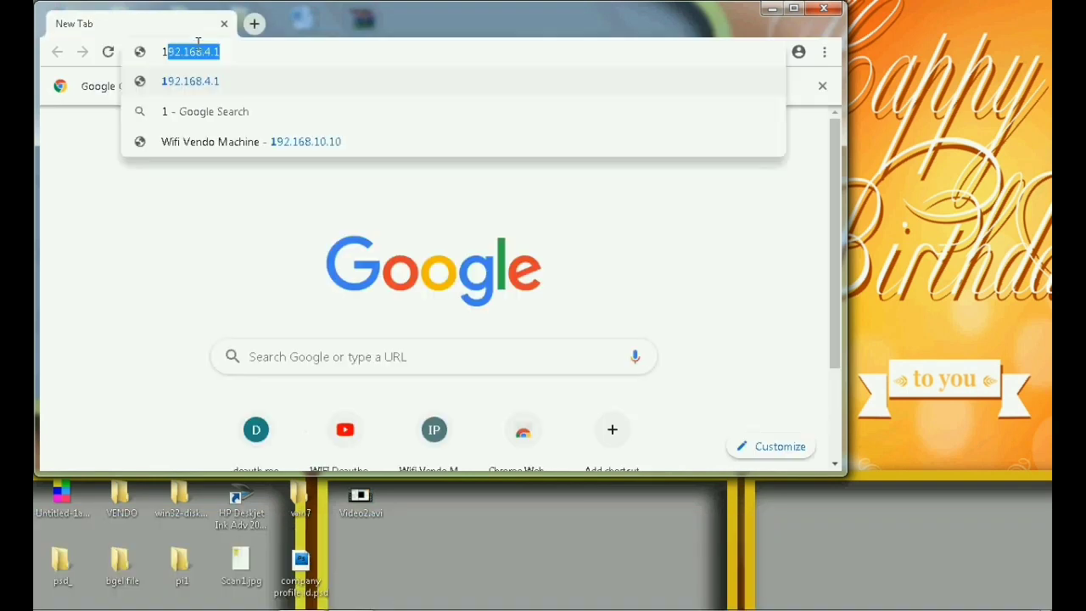
{"action": "type", "text": "9"}
{"action": "left_click", "coordinate": [217, 86]}
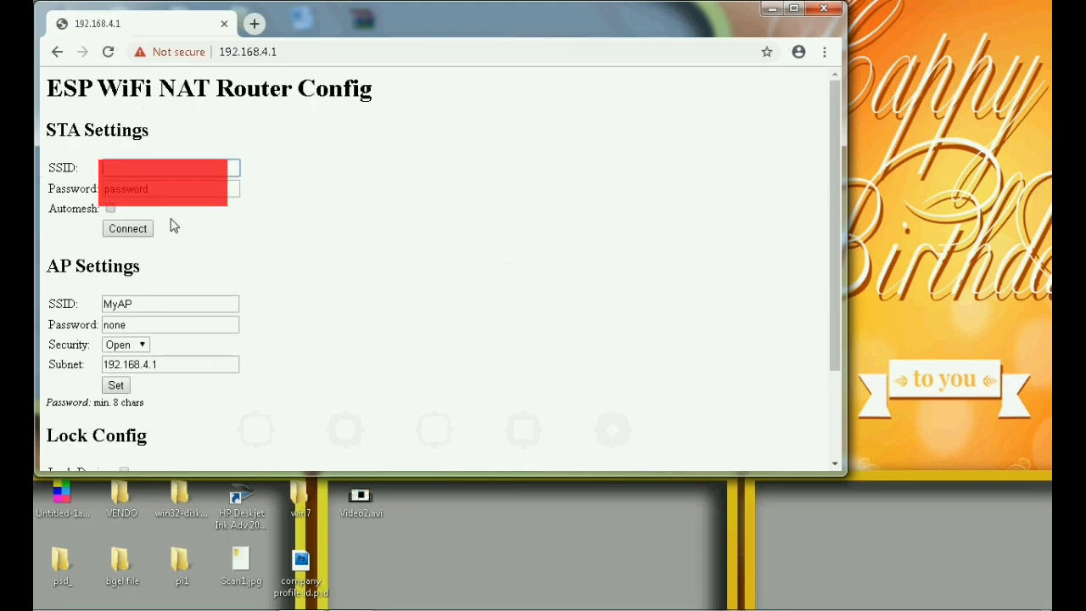
{"action": "left_click", "coordinate": [163, 188]}
{"action": "left_click", "coordinate": [139, 167]}
{"action": "key", "text": "Tab"}
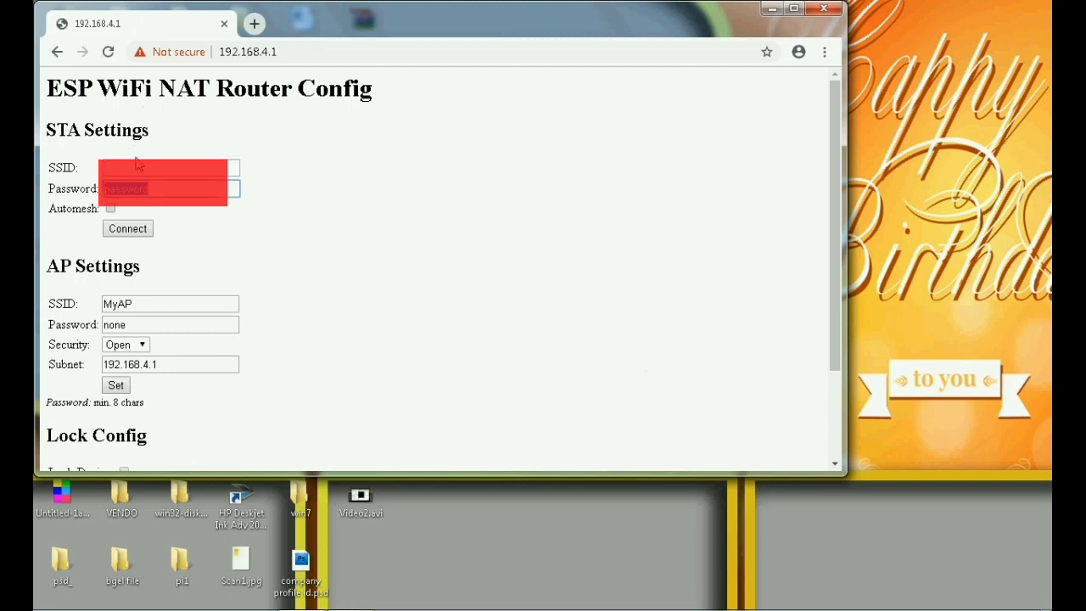
{"action": "left_click", "coordinate": [138, 168]}
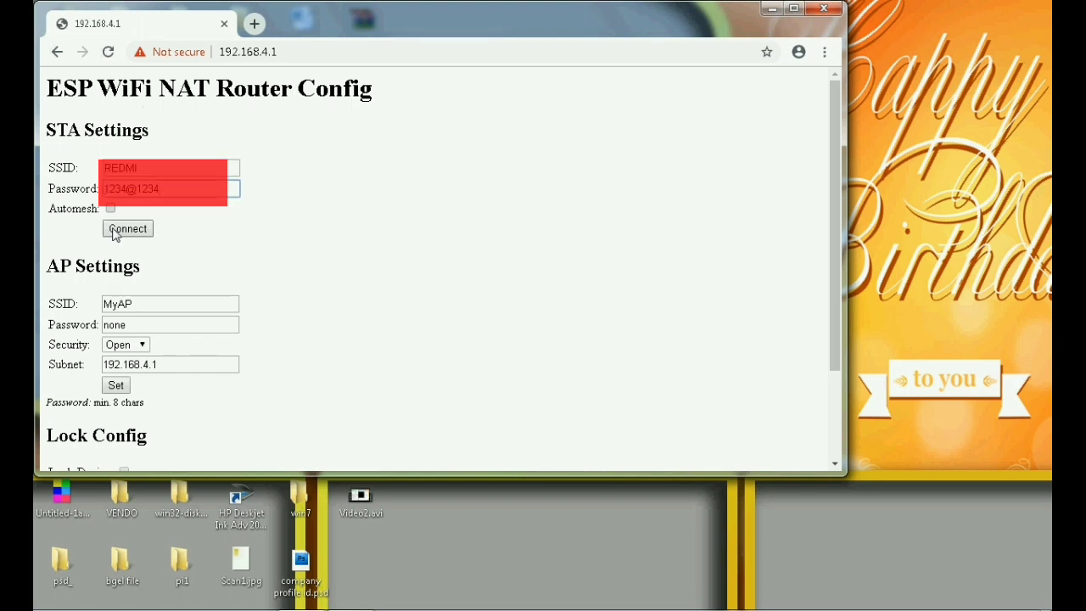
{"action": "left_click", "coordinate": [116, 235]}
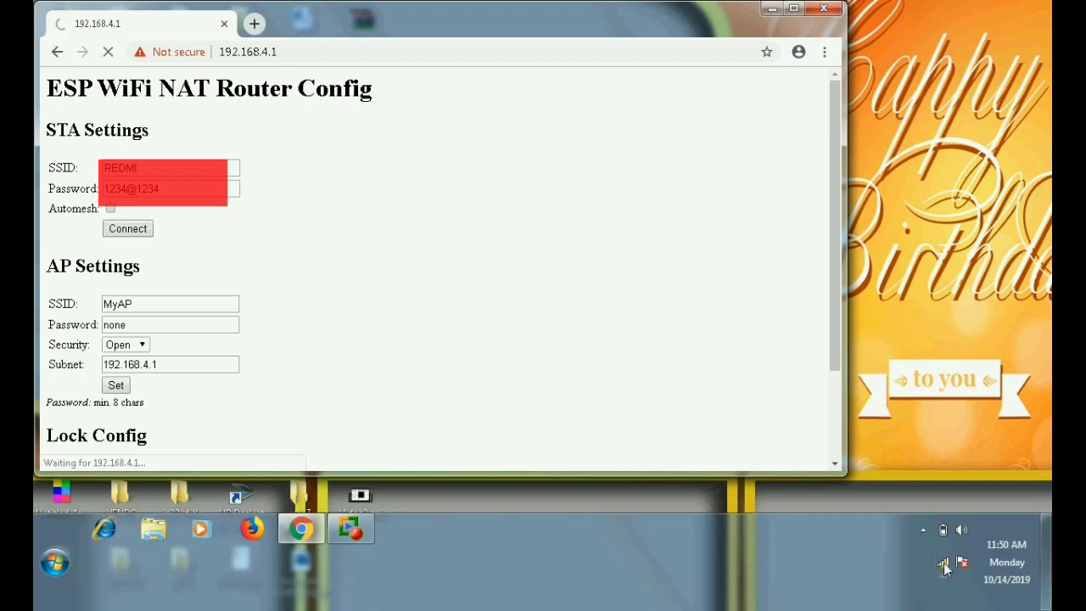
- Show the PC's wireless network list with MyAP connected
{"action": "left_click", "coordinate": [945, 569]}
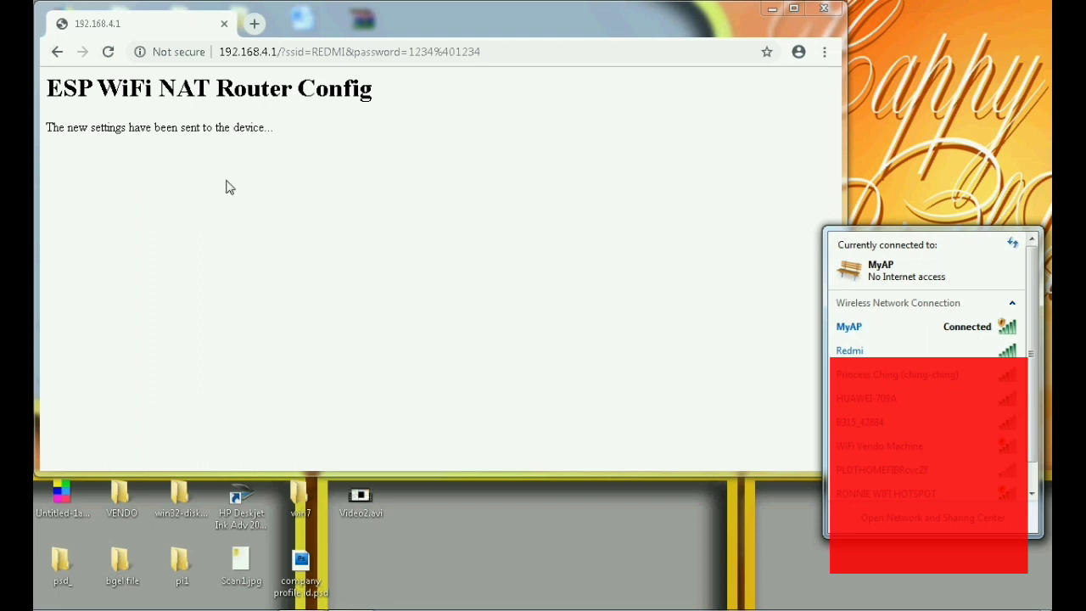
- Reload the config form and replace the station SSID with Redmi
{"action": "left_click", "coordinate": [286, 57]}
{"action": "double_click", "coordinate": [117, 168]}
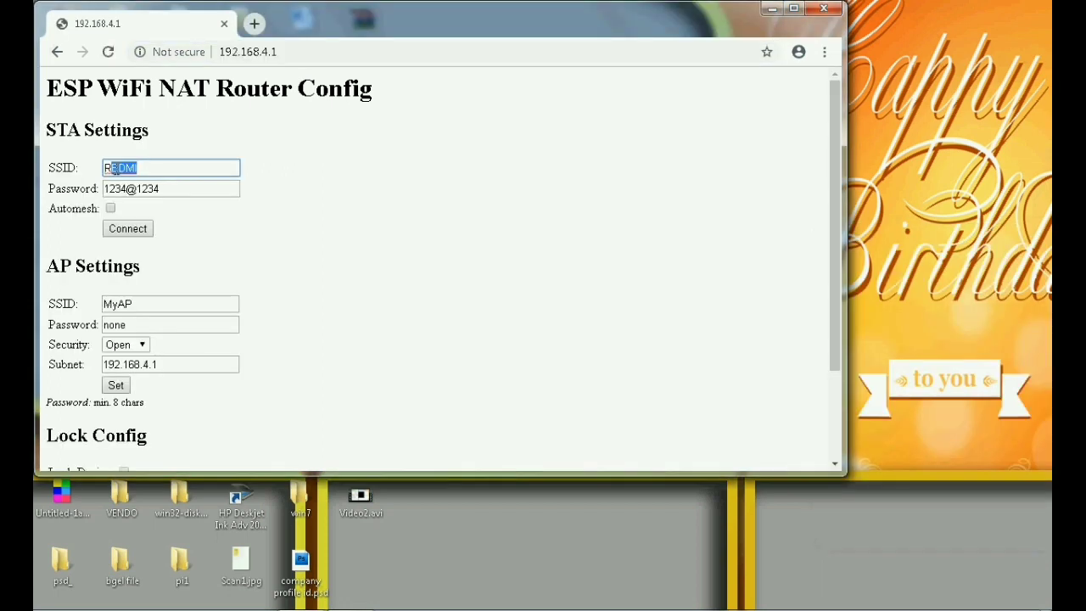
{"action": "type", "text": "R"}
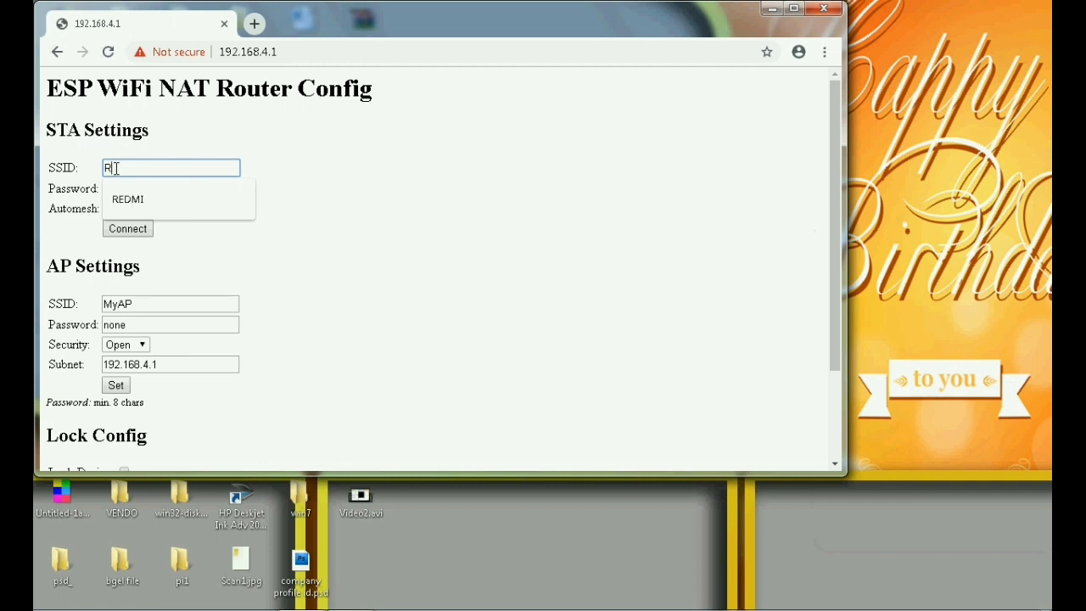
{"action": "type", "text": "Eedmi"}
{"action": "left_click", "coordinate": [337, 228]}
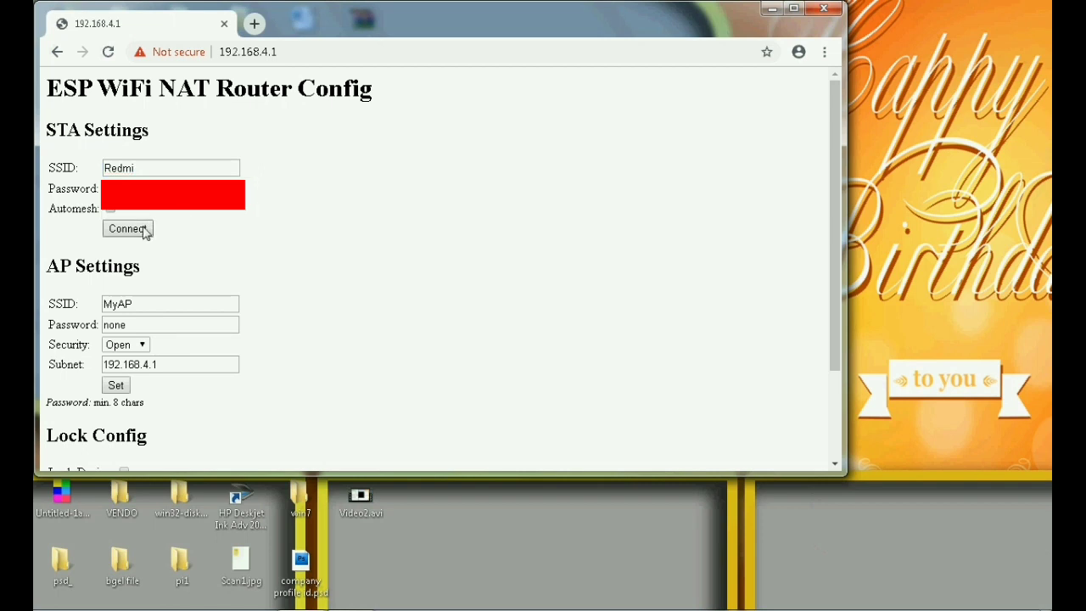
- Rename the access point to Mywifi, give it a new password and WPA2 security, and apply
{"action": "left_click", "coordinate": [138, 299]}
{"action": "left_click_drag", "start_coordinate": [134, 303], "coordinate": [117, 299]}
{"action": "type", "text": "wifi"}
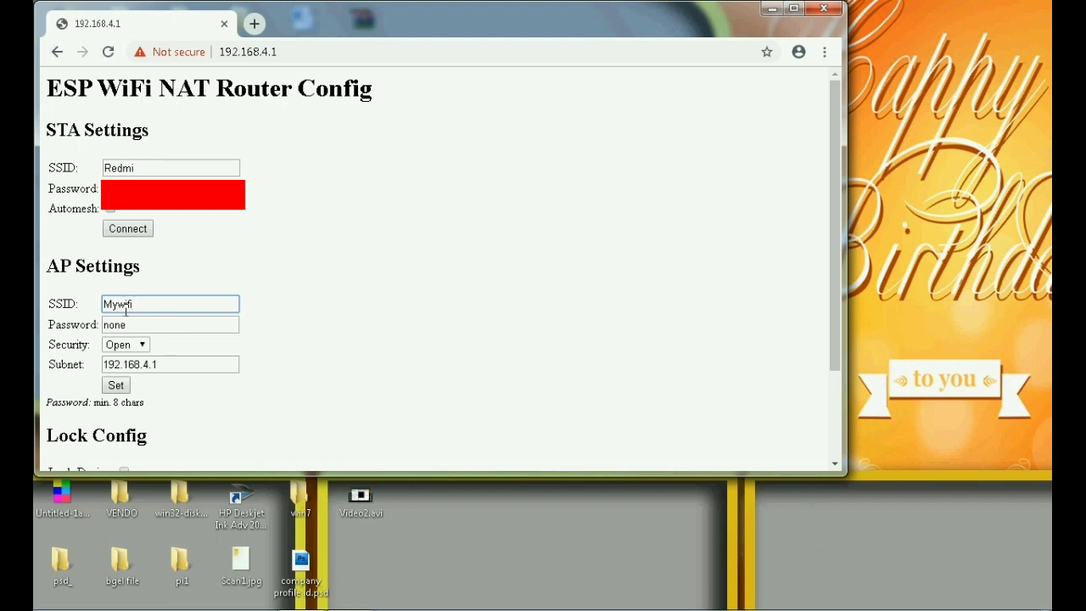
{"action": "left_click_drag", "start_coordinate": [146, 327], "coordinate": [85, 331]}
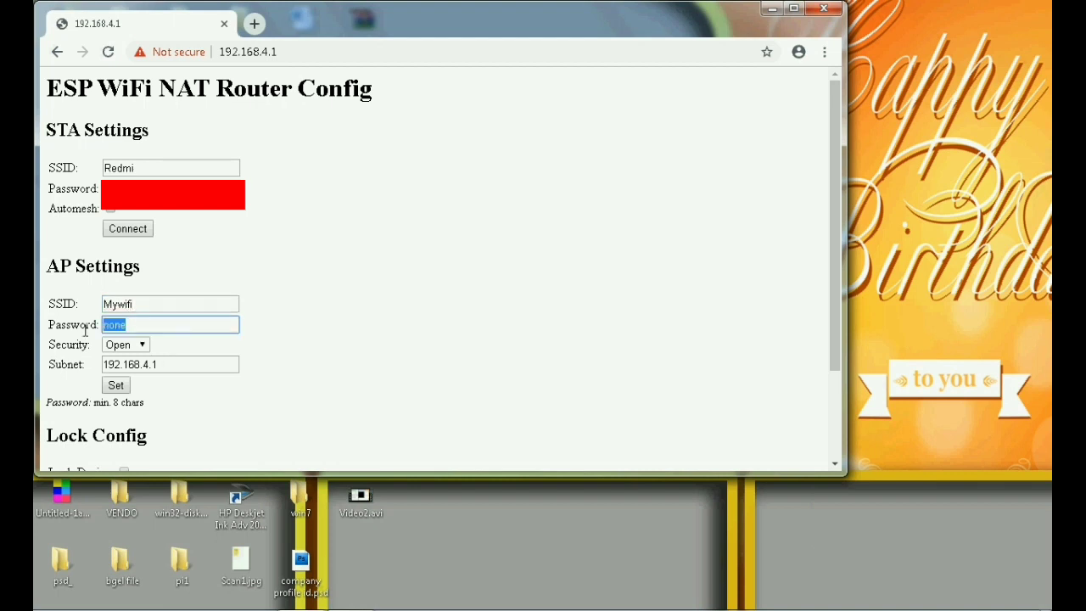
{"action": "type", "text": "1234567890"}
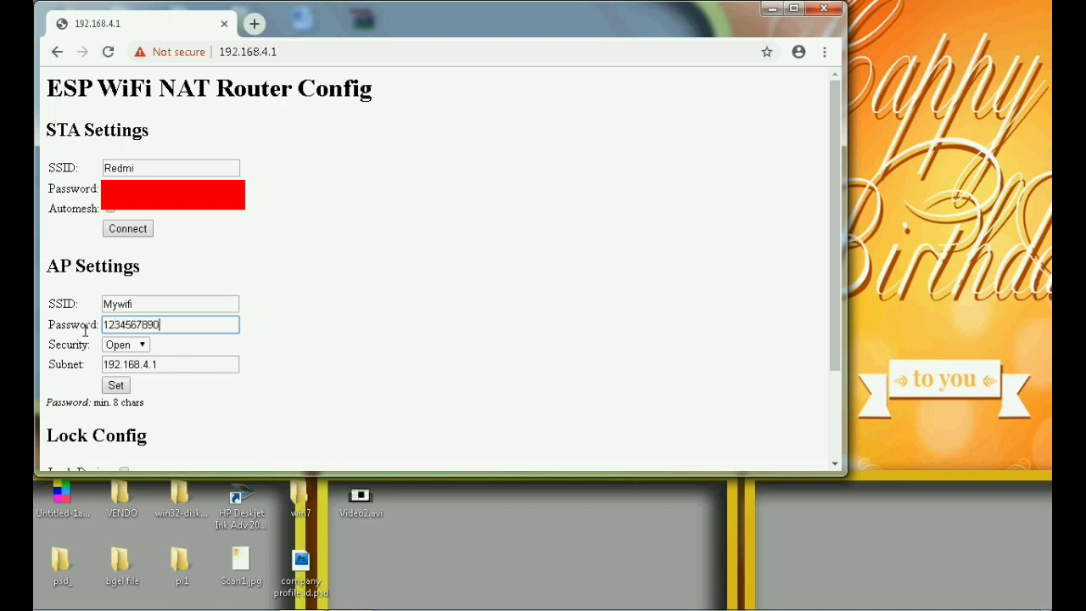
{"action": "left_click", "coordinate": [129, 346]}
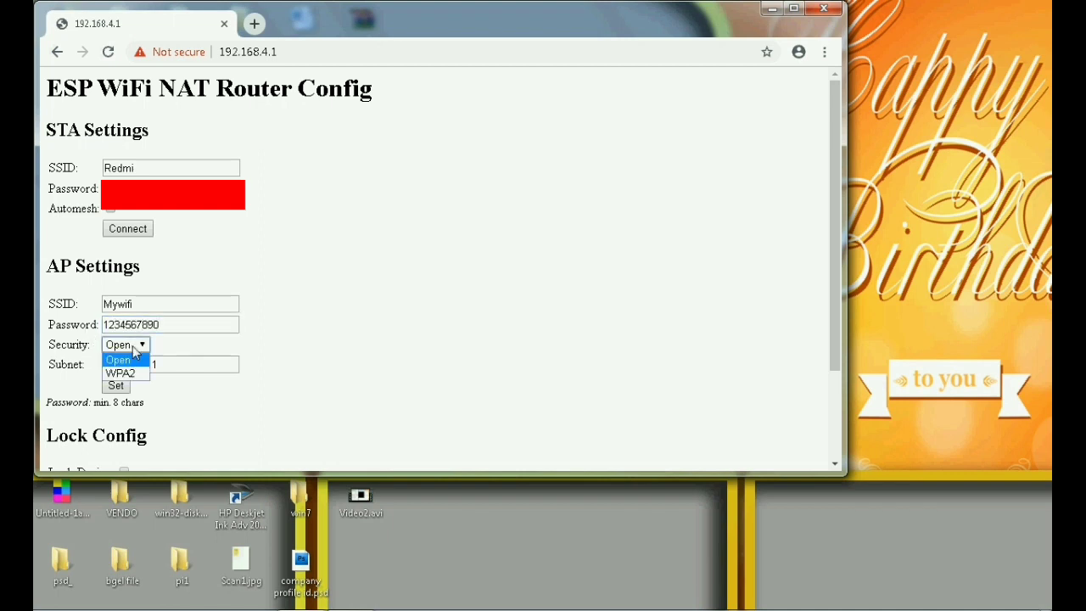
{"action": "left_click", "coordinate": [136, 374]}
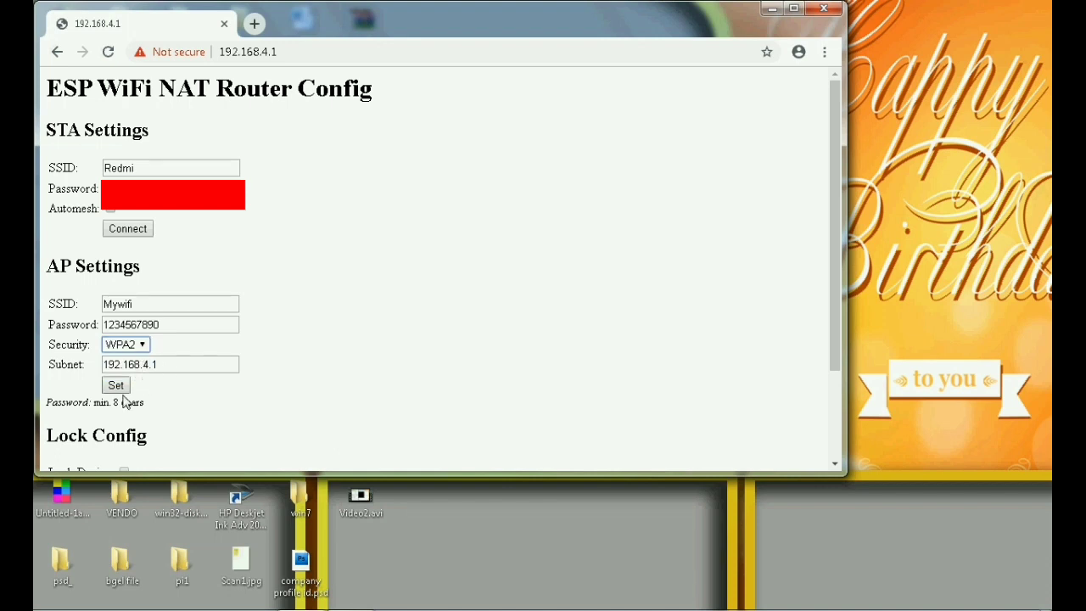
{"action": "left_click", "coordinate": [119, 388]}
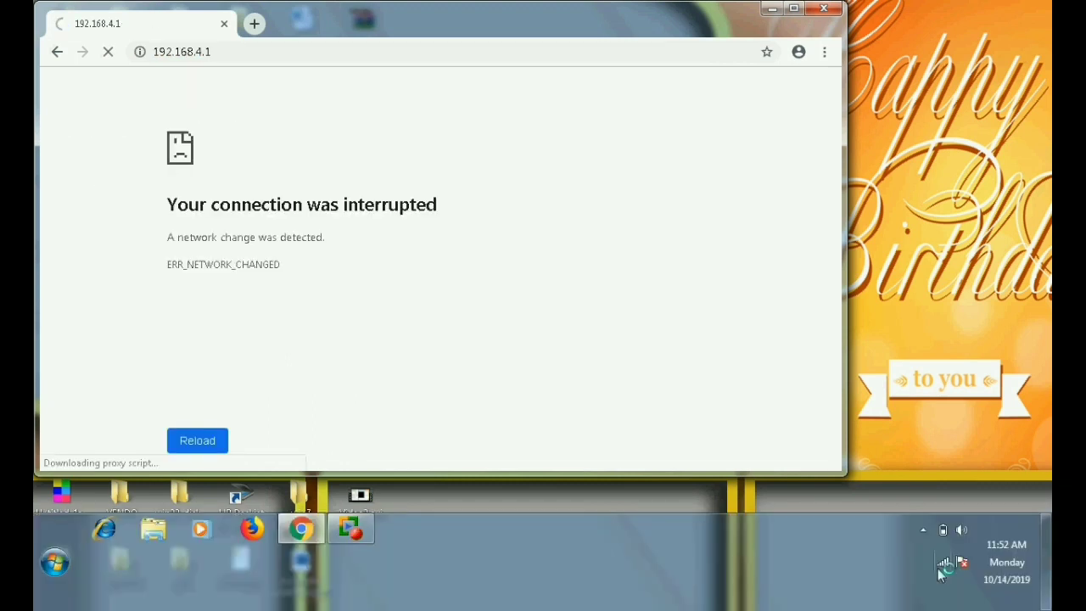
- Connect the PC to Mywifi by entering its security key, then confirm it shows as connected
{"action": "left_click", "coordinate": [942, 561]}
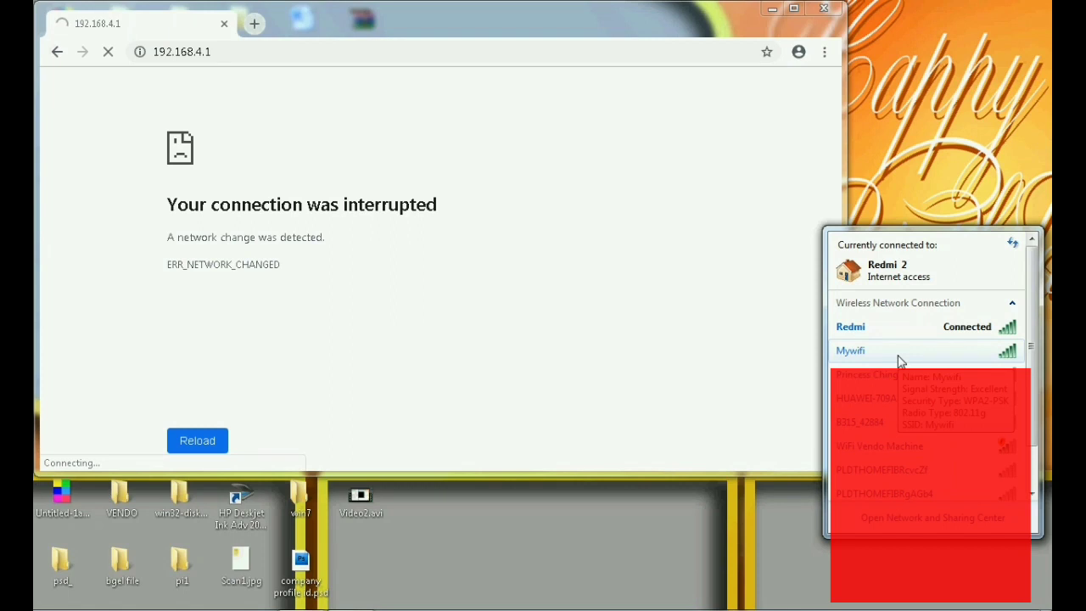
{"action": "right_click", "coordinate": [901, 361]}
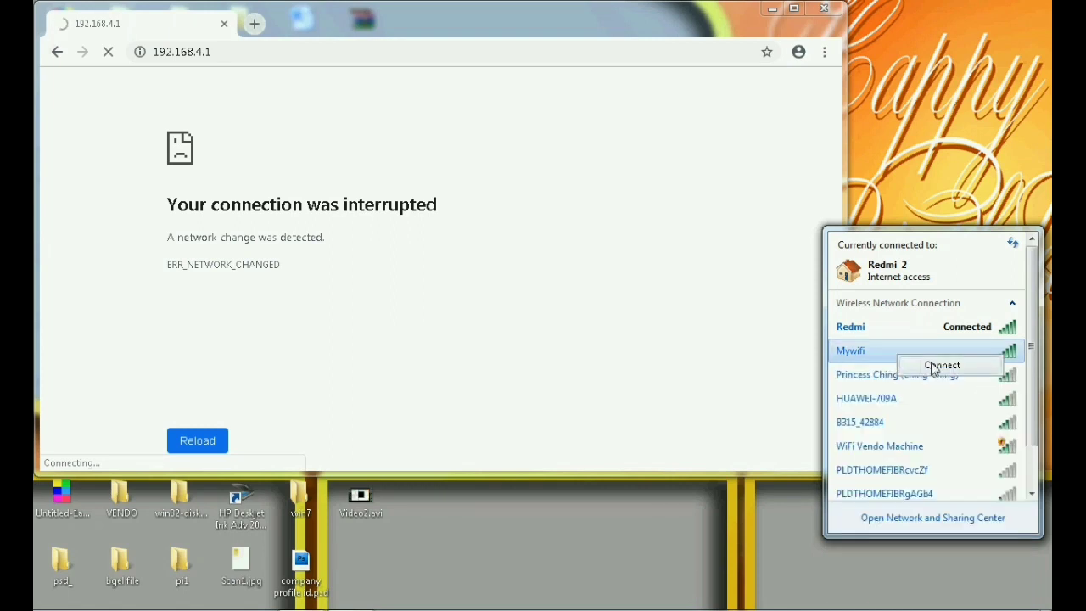
{"action": "left_click", "coordinate": [933, 368]}
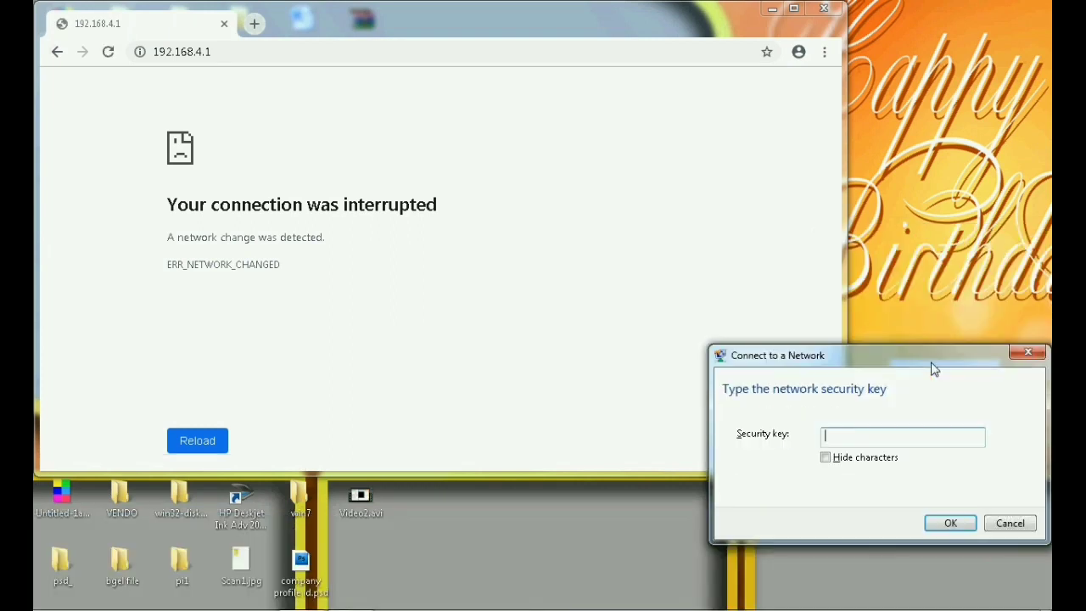
{"action": "type", "text": "1234567890"}
{"action": "left_click", "coordinate": [952, 523]}
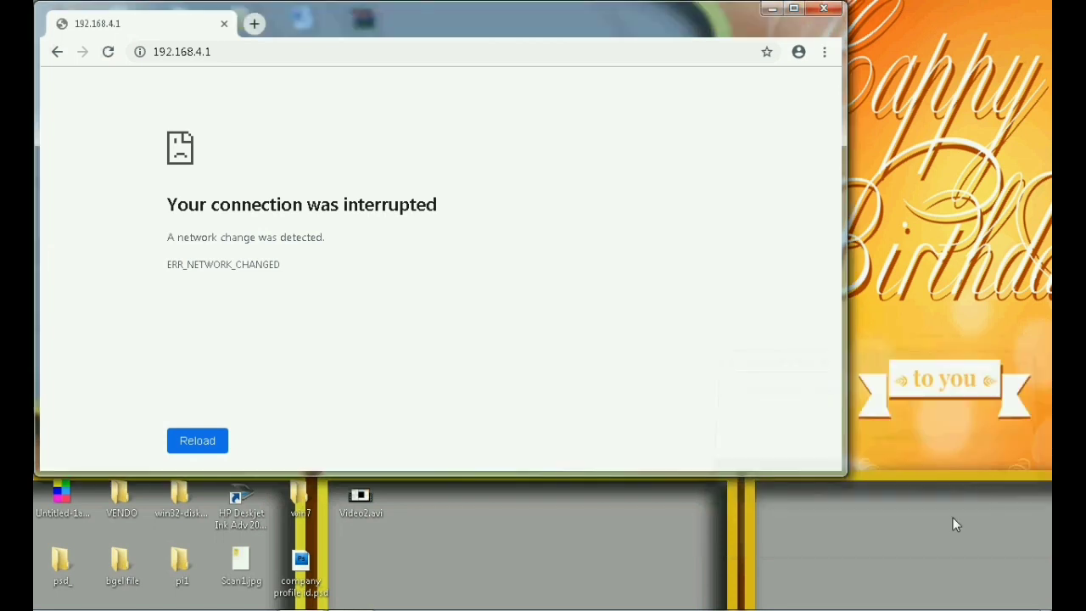
{"action": "mouse_move", "coordinate": [949, 594]}
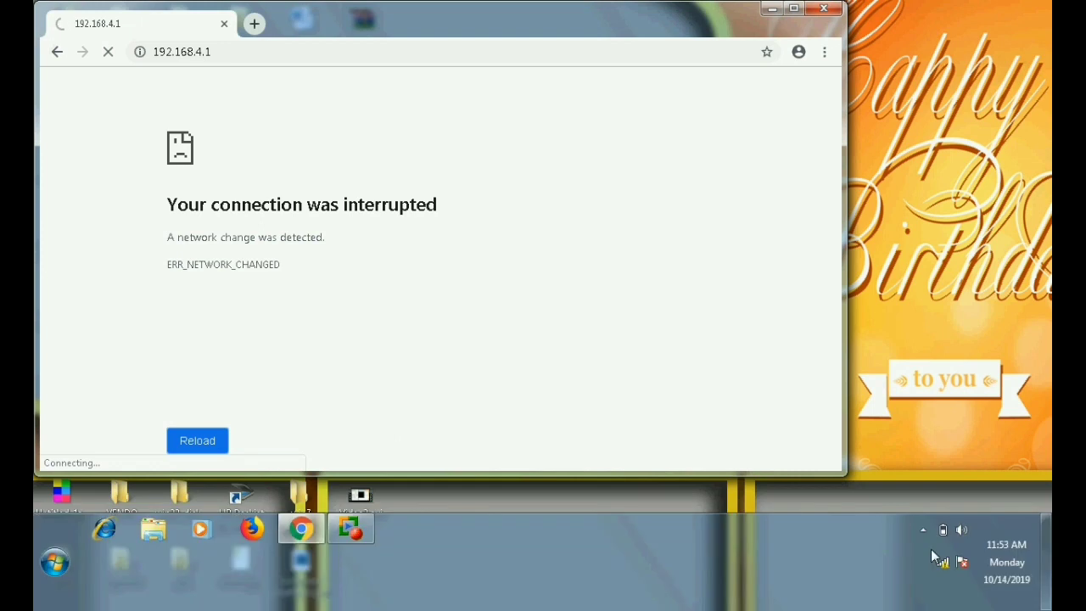
{"action": "left_click", "coordinate": [947, 564]}
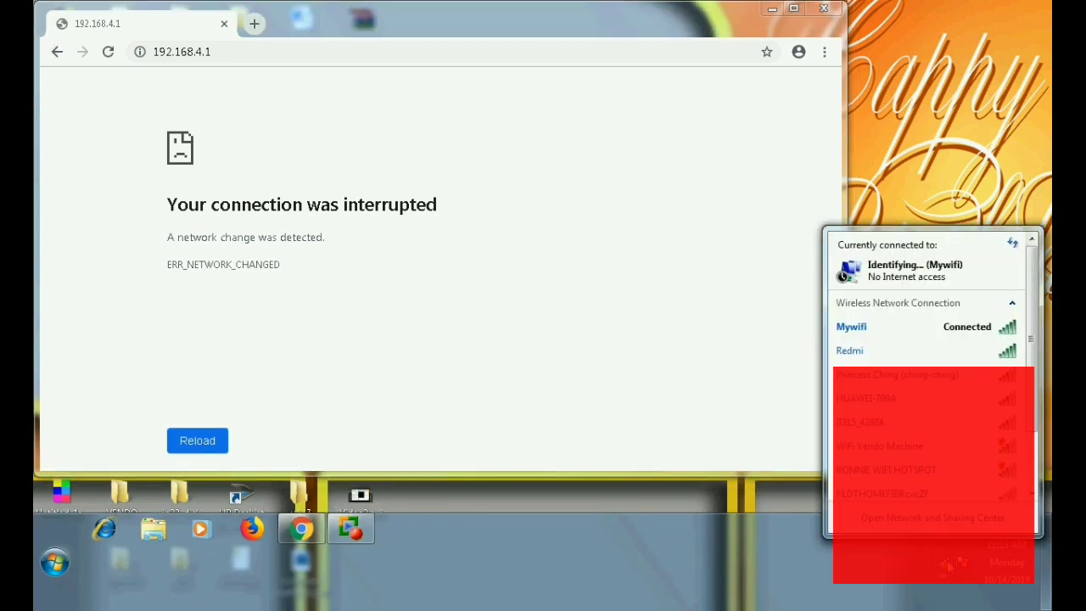
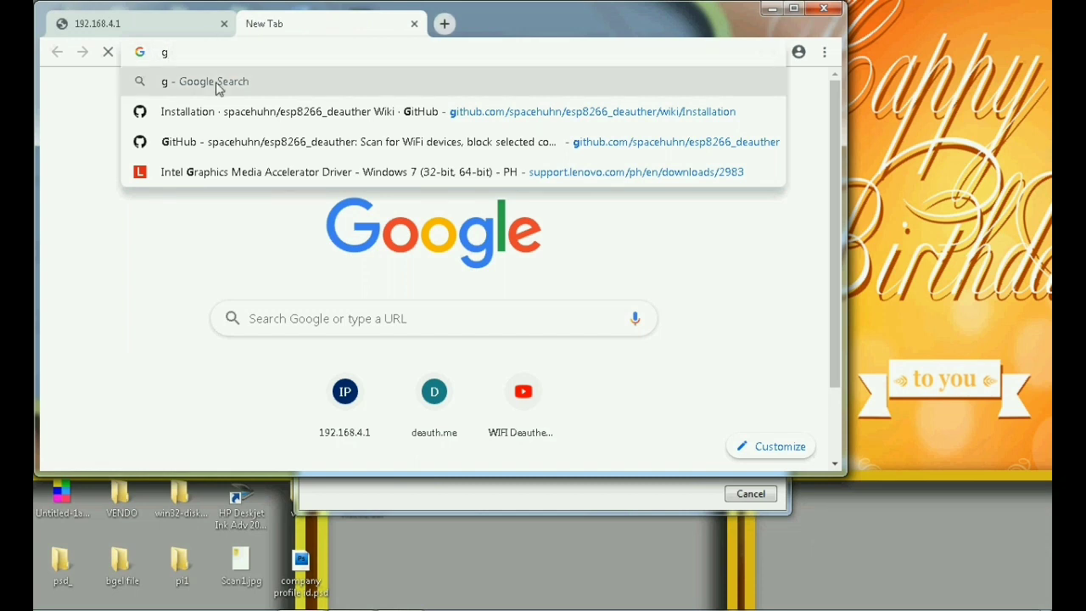
- Go to youtube.com in the current tab, then show the Wi-Fi list with Mywifi connected
{"action": "left_click", "coordinate": [218, 90]}
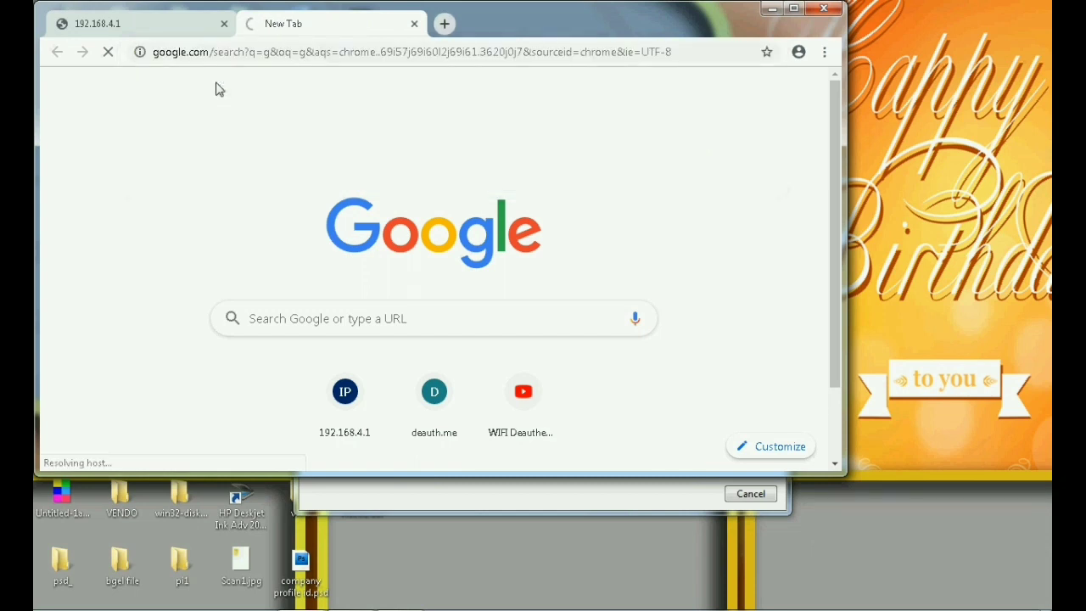
{"action": "left_click", "coordinate": [290, 52]}
{"action": "type", "text": "y"}
{"action": "key", "text": "Return"}
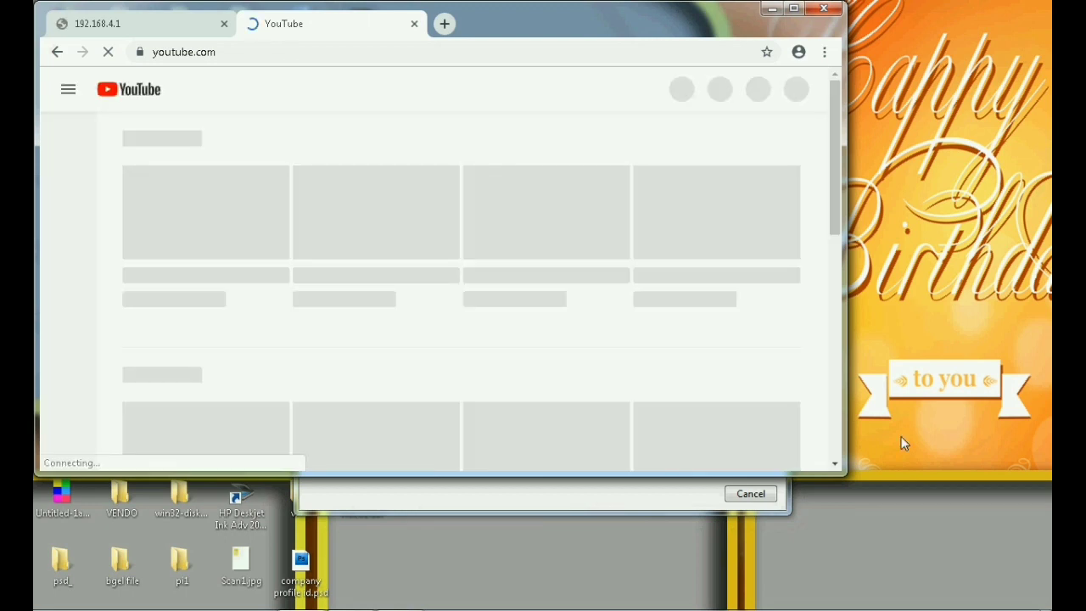
{"action": "mouse_move", "coordinate": [945, 608]}
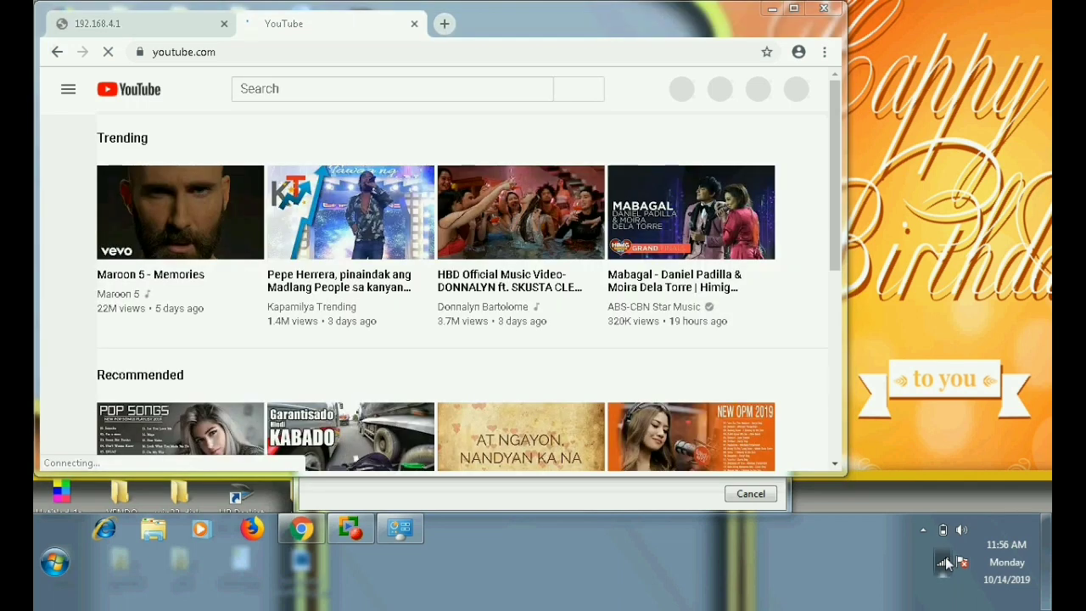
{"action": "left_click", "coordinate": [945, 563]}
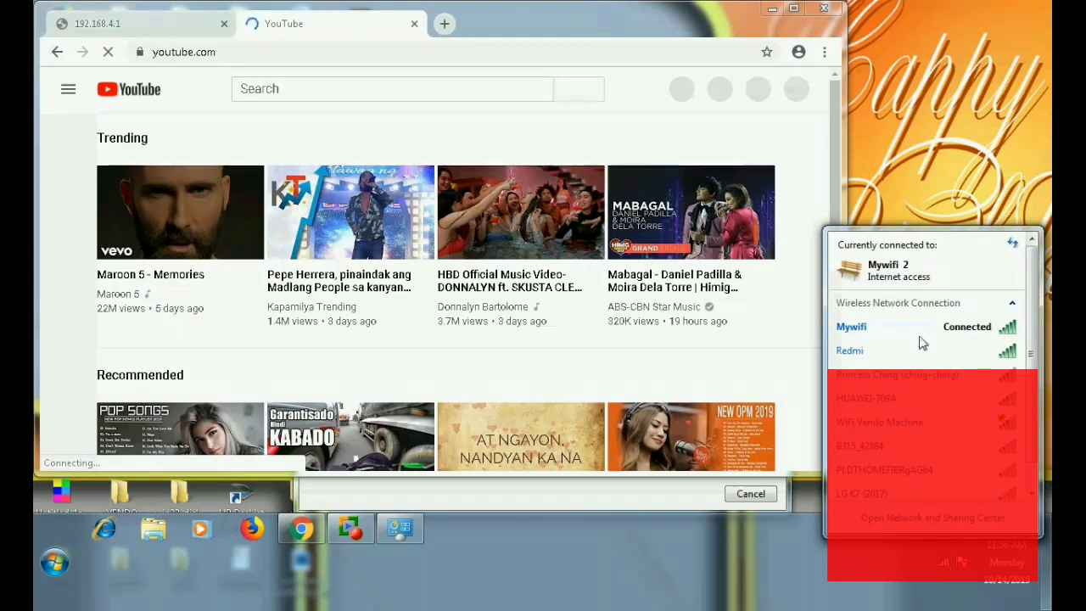